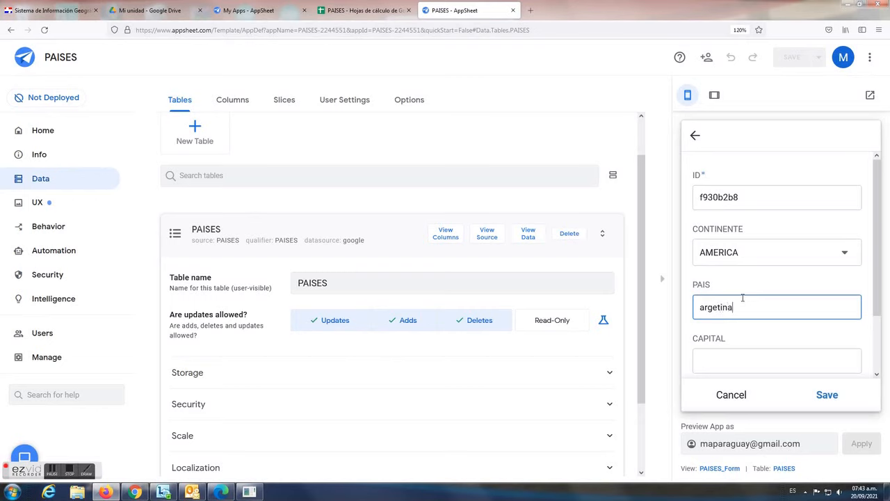
- Save the new country record with CAPITAL "buenos aires" and OBS "maradona", and open its detail view
text(buenos aures)
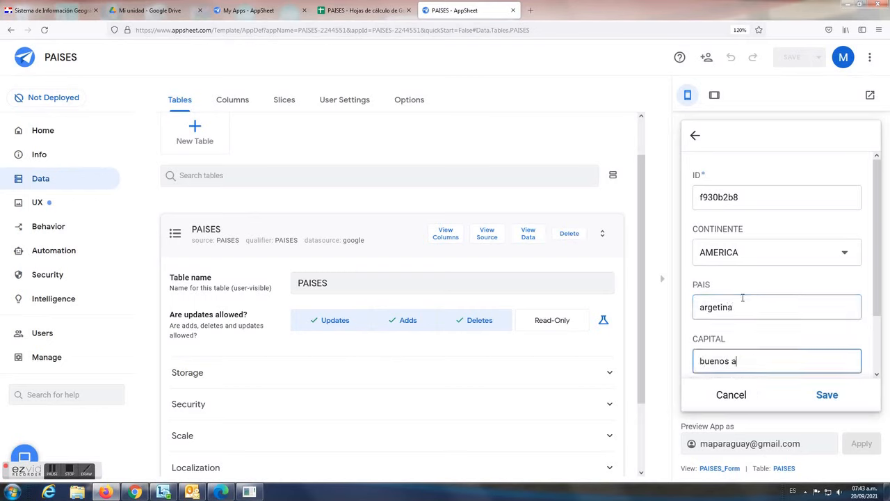
key(Tab)
text(maradon)
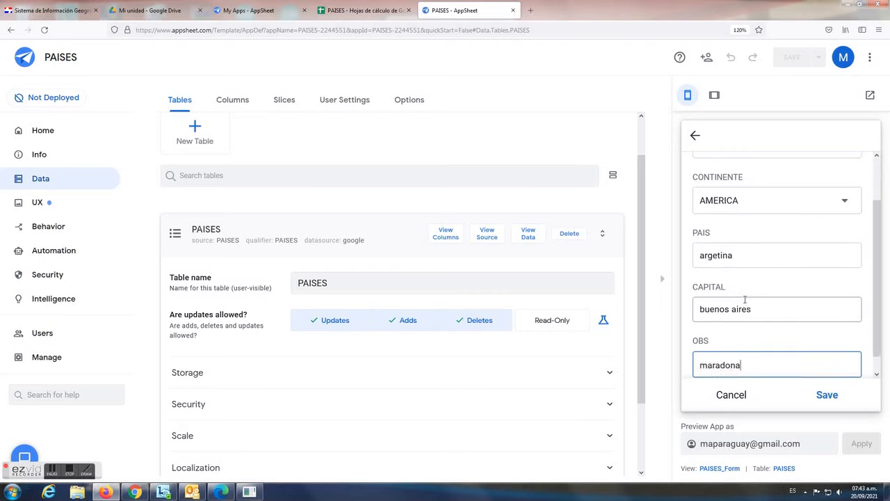
click(825, 396)
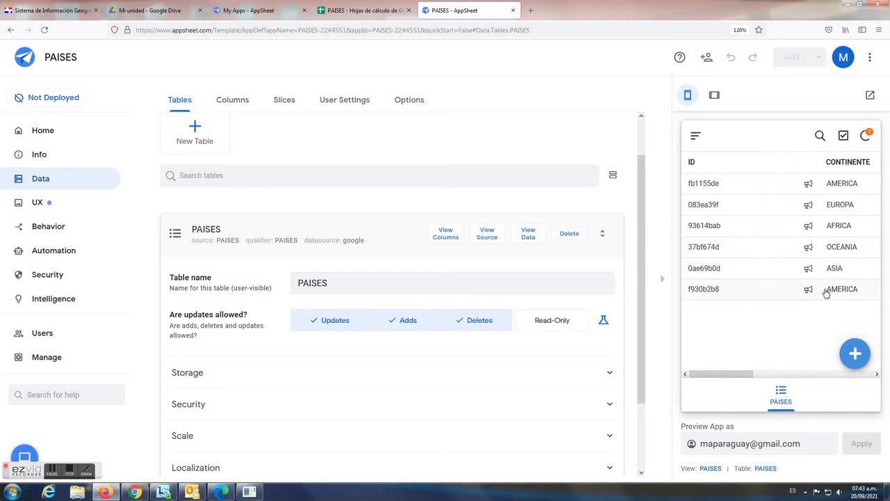
click(826, 293)
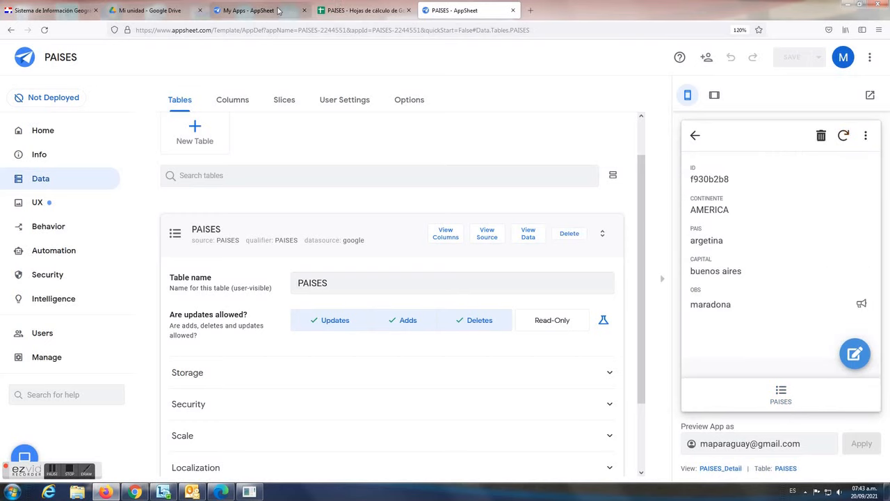
- Switch to the PAISES spreadsheet in Google Sheets and check each field of the new record in row 7
click(341, 10)
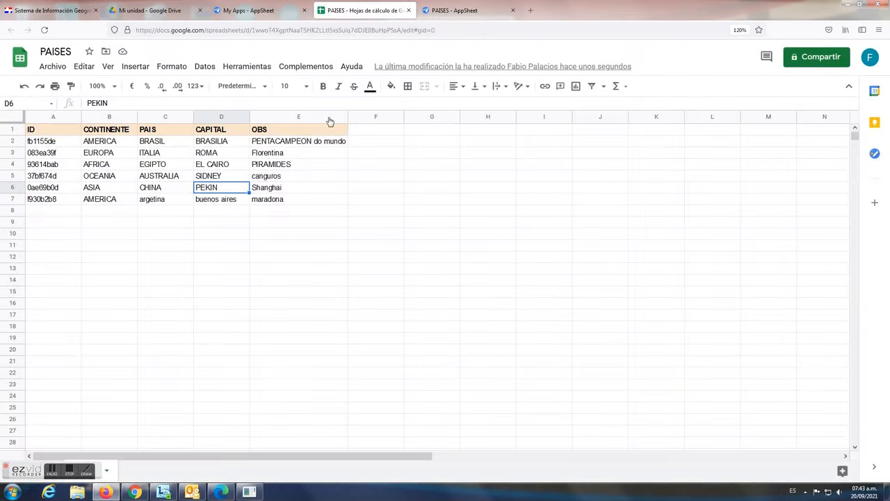
click(61, 202)
click(109, 201)
click(171, 202)
click(223, 204)
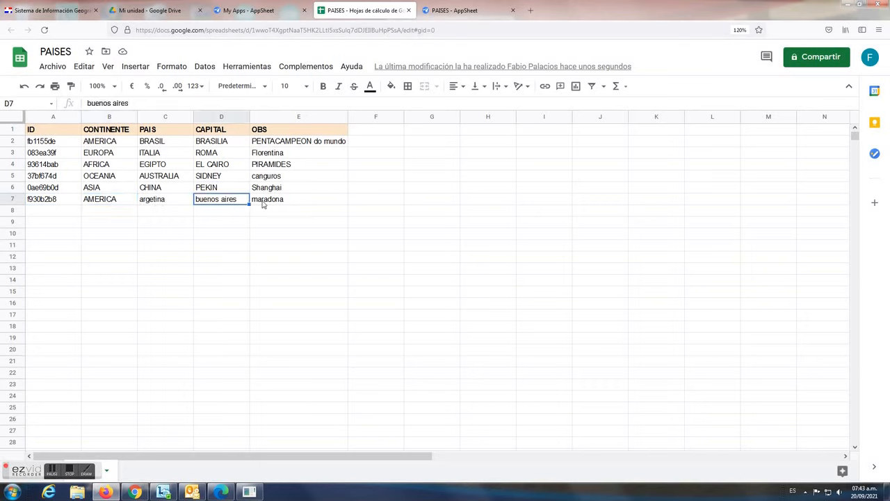
click(256, 203)
- Correct the PAIS value in row 7 to "argentina"
click(154, 204)
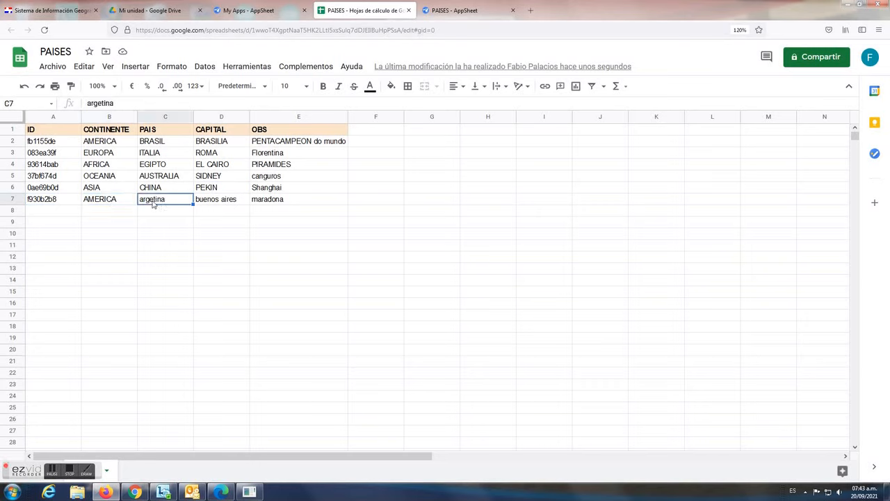
double_click(153, 200)
click(163, 198)
text(n)
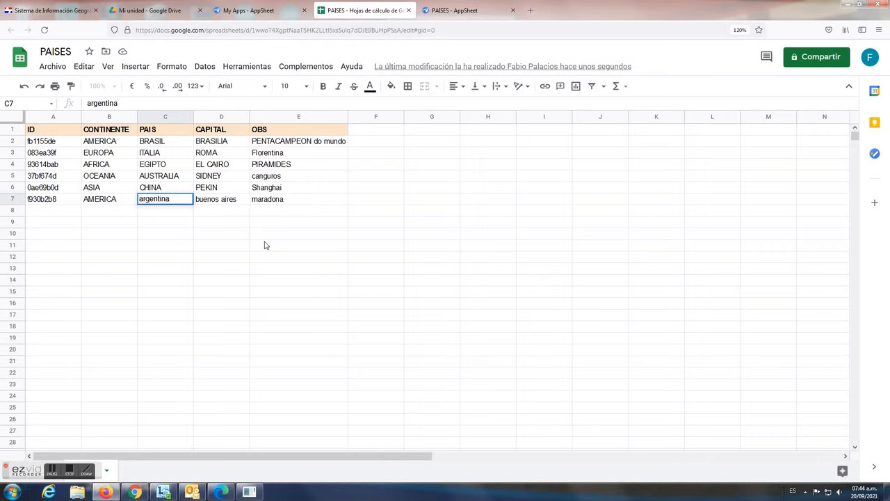
click(264, 245)
- Switch back to AppSheet and create an automation bot from the suggestion "When a new PAISES record is created, send an email"
click(459, 10)
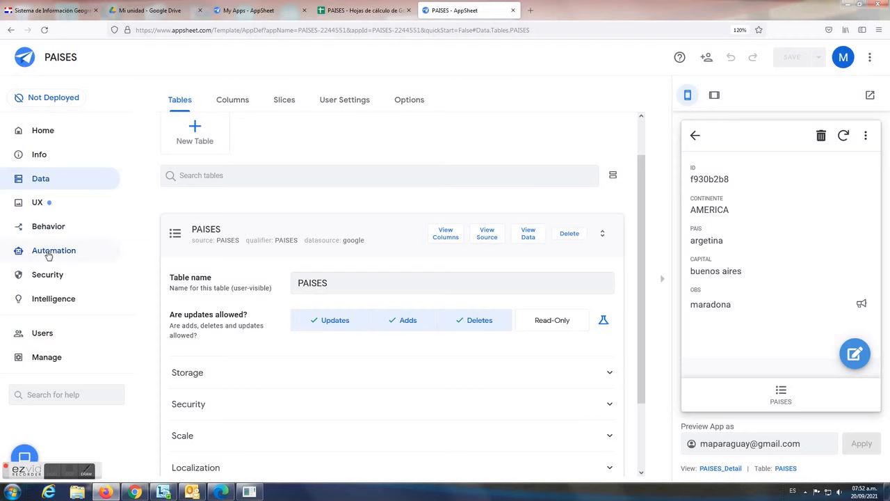
click(48, 255)
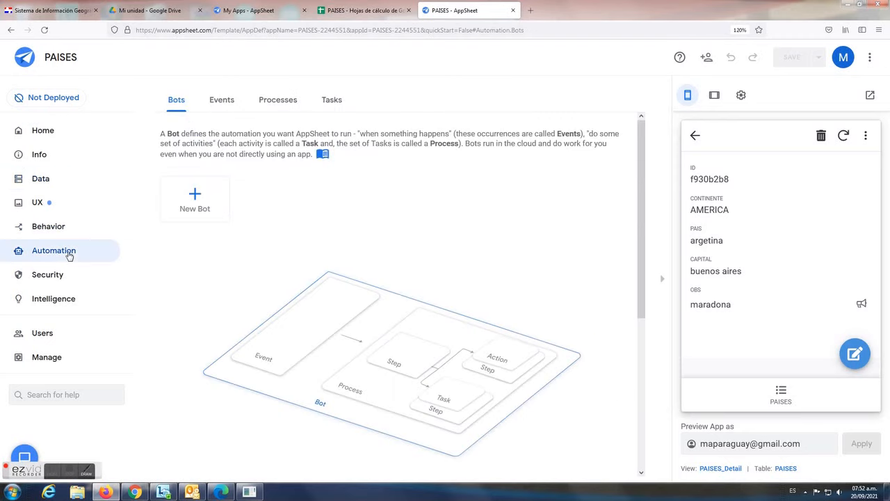
click(196, 199)
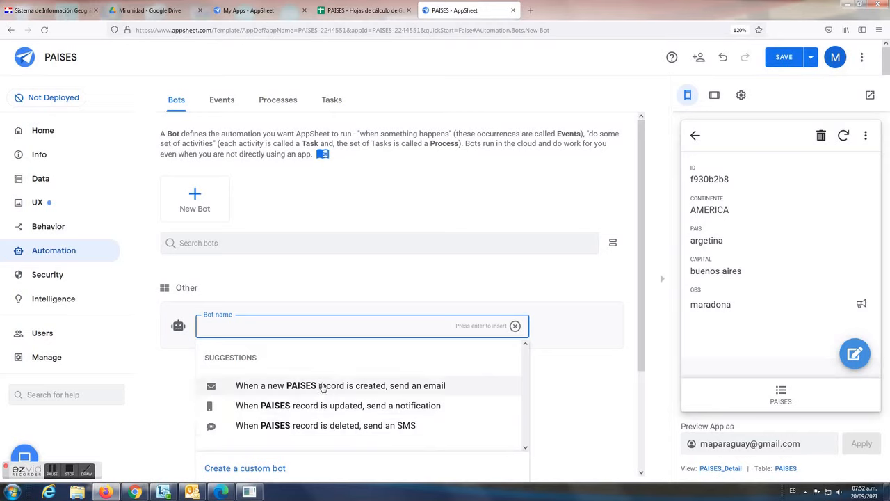
click(322, 387)
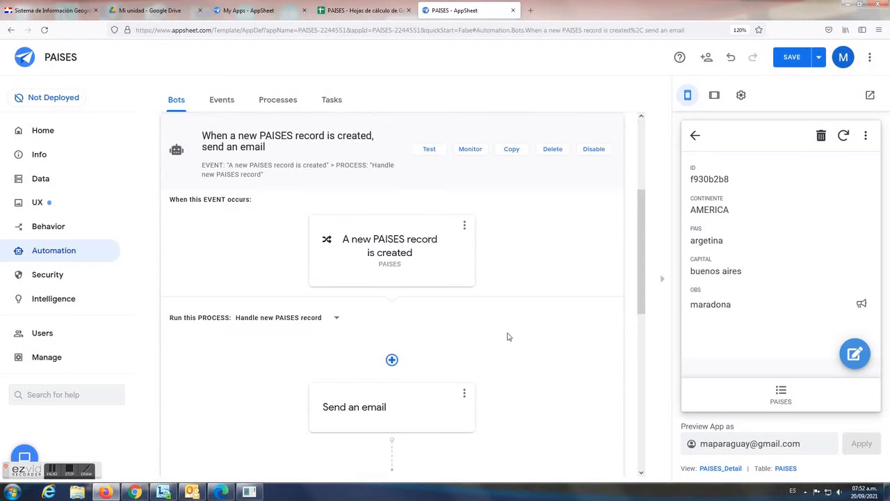
- Set the bot event's data change type to ADDS_AND_UPDATES
click(455, 266)
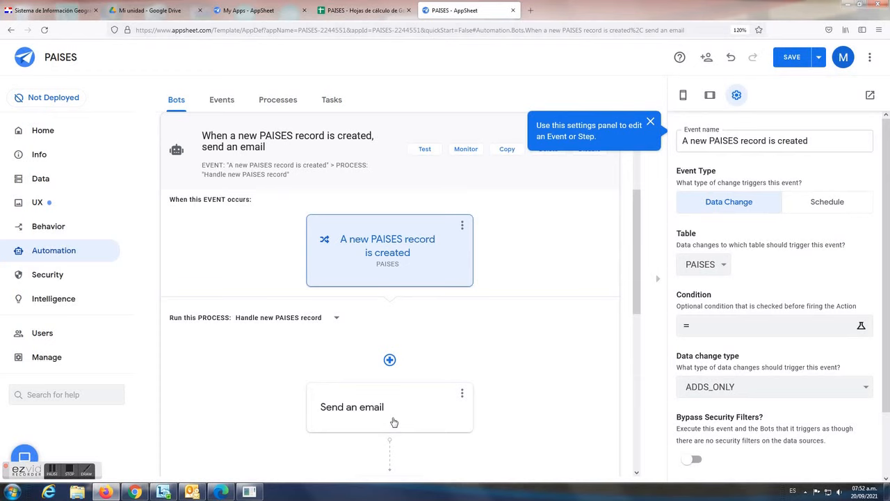
click(850, 389)
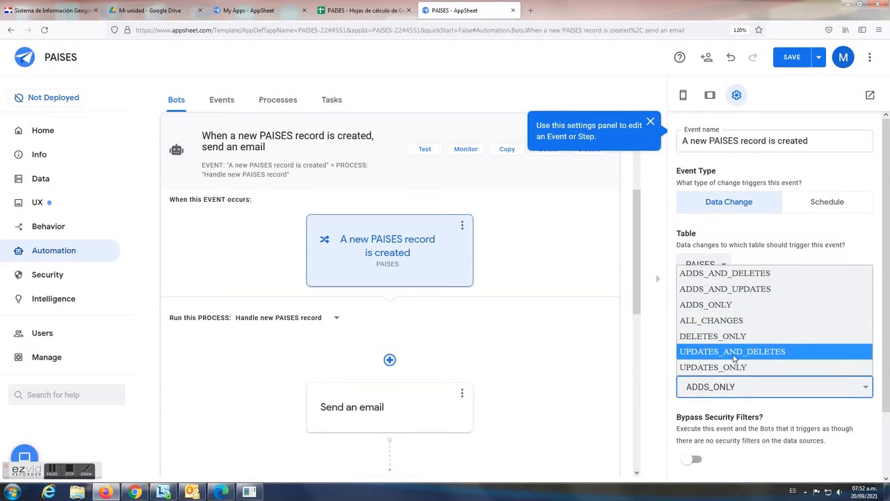
click(736, 295)
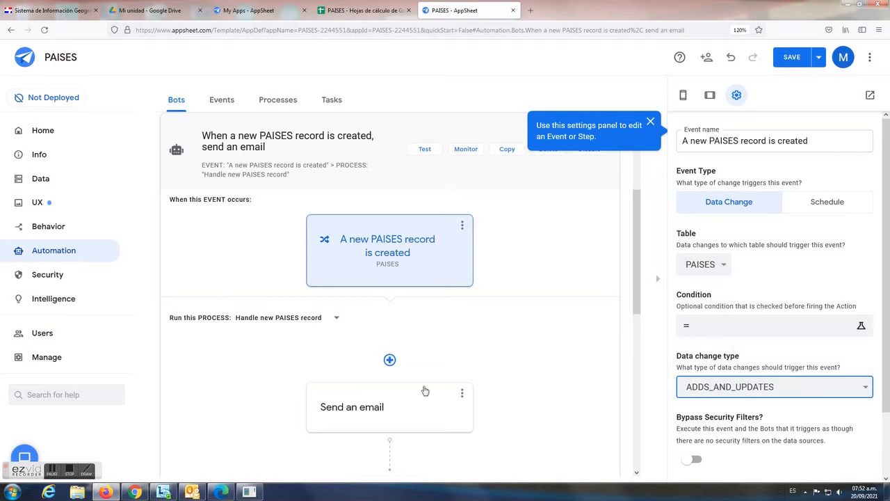
scroll(833, 318, down, 2)
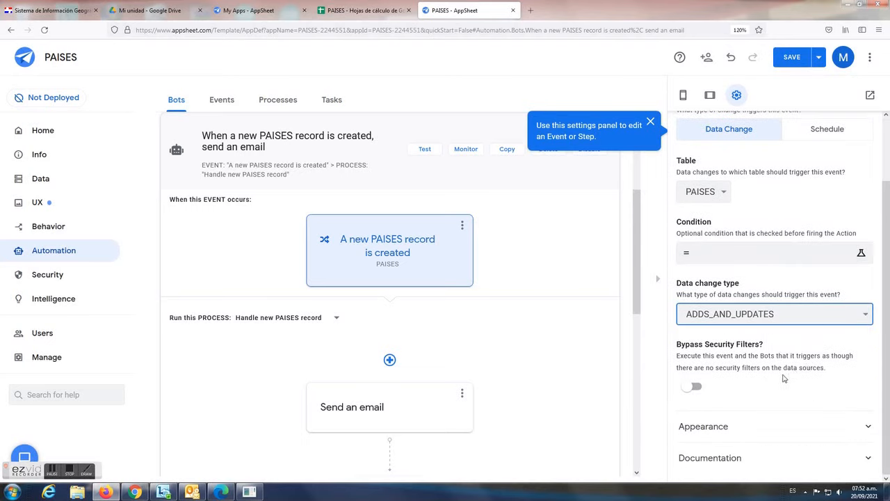
- Rename the bot's "Send an email" step as "convertir en mayusculas"
click(386, 411)
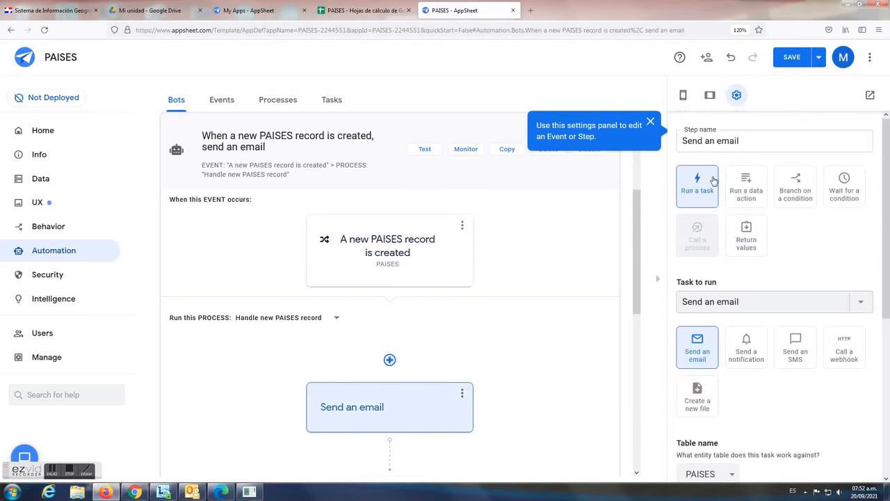
text(co)
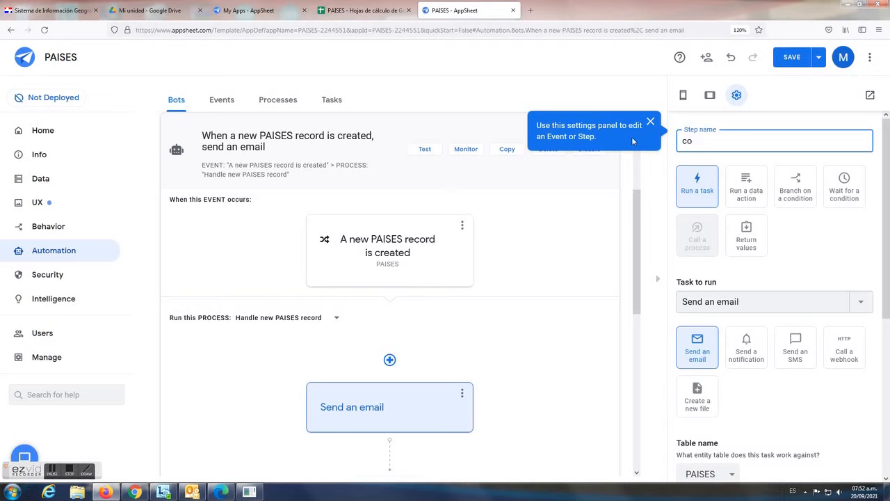
text(nvertir en mayusculas)
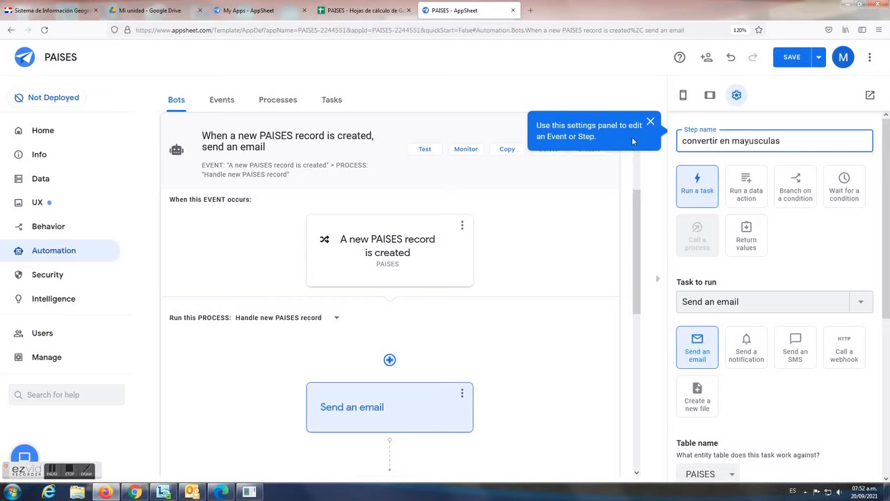
click(496, 363)
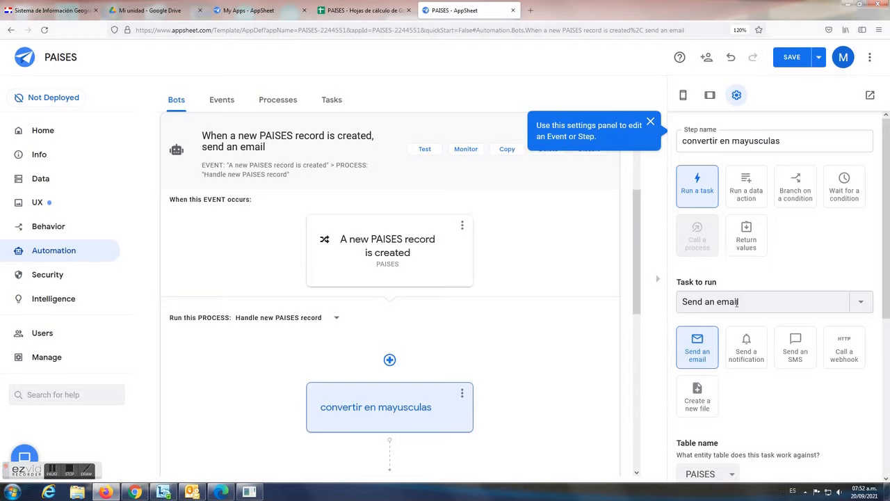
- Change the step to run a data action and create a new action for it that sets row values
click(749, 194)
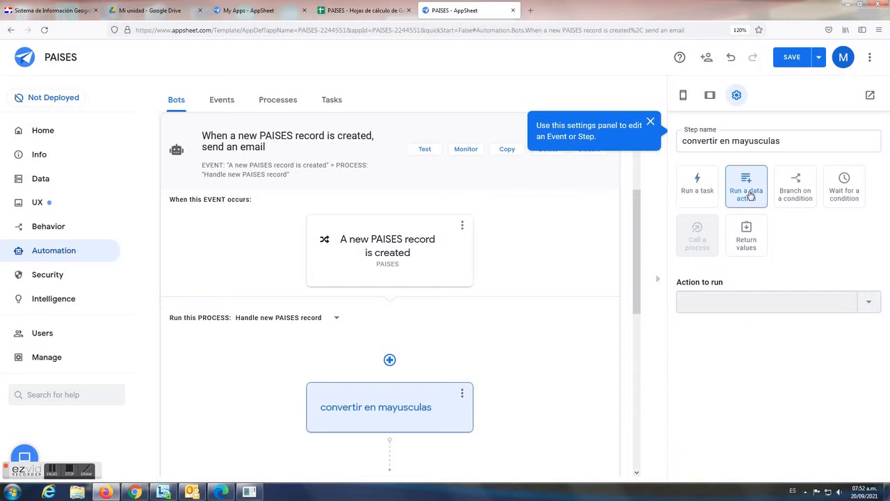
click(866, 302)
click(709, 367)
scroll(803, 408, down, 1)
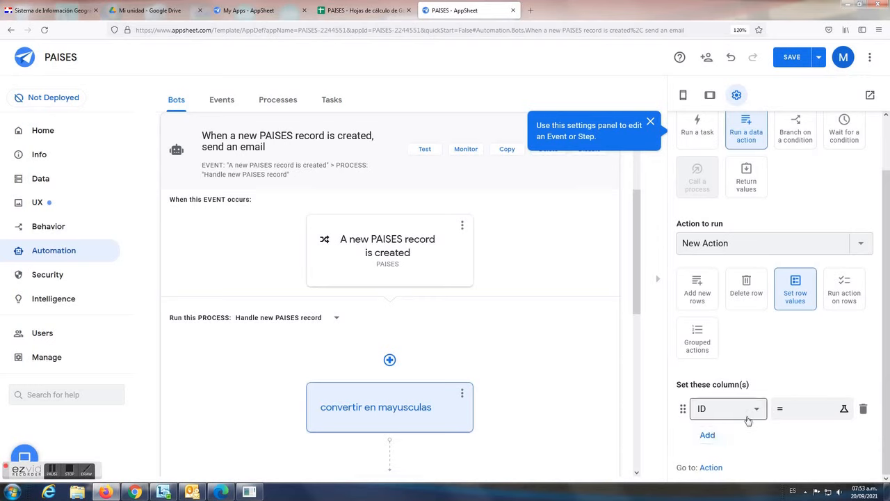
- Add the CAPITAL and CONTINENTE columns to the columns set by the new action
click(708, 436)
click(757, 409)
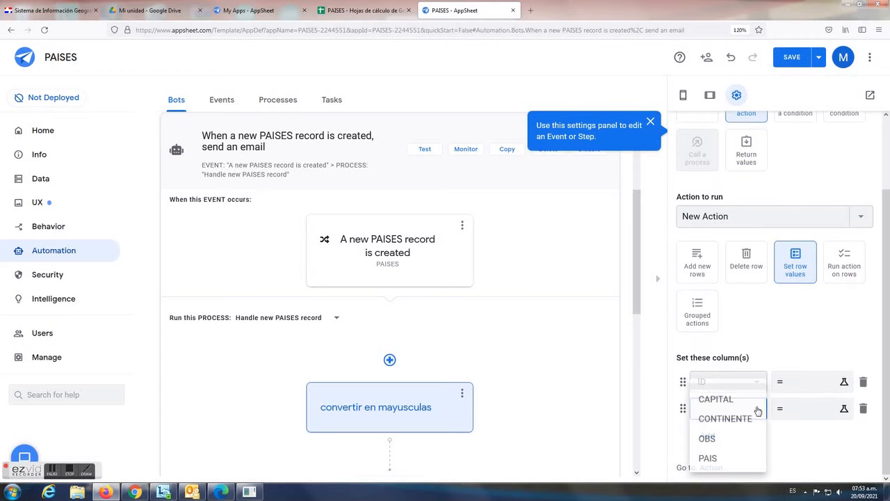
click(717, 400)
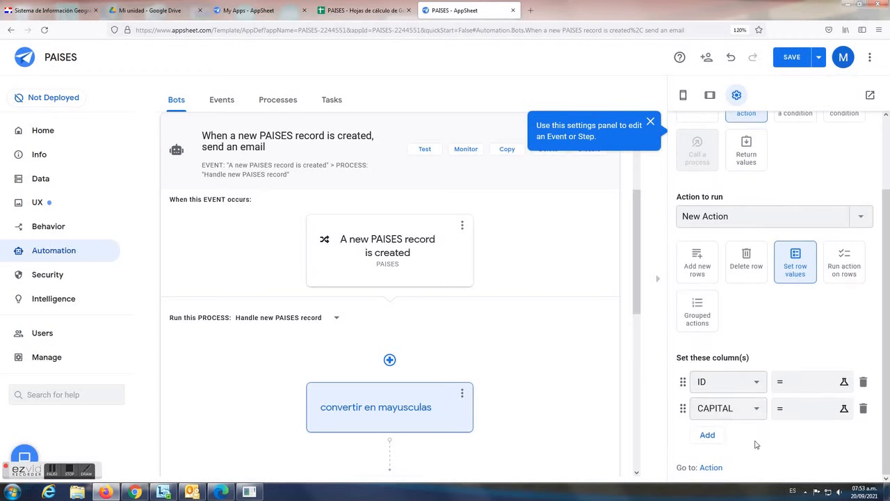
click(707, 435)
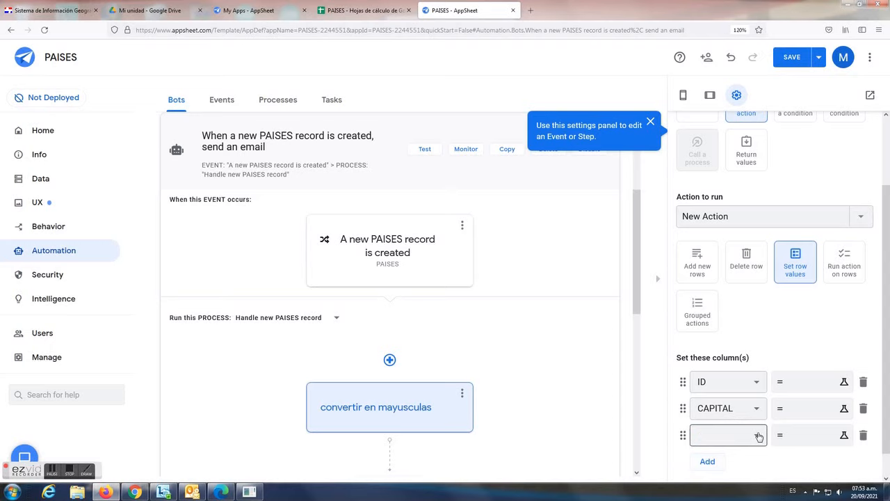
click(757, 434)
click(730, 419)
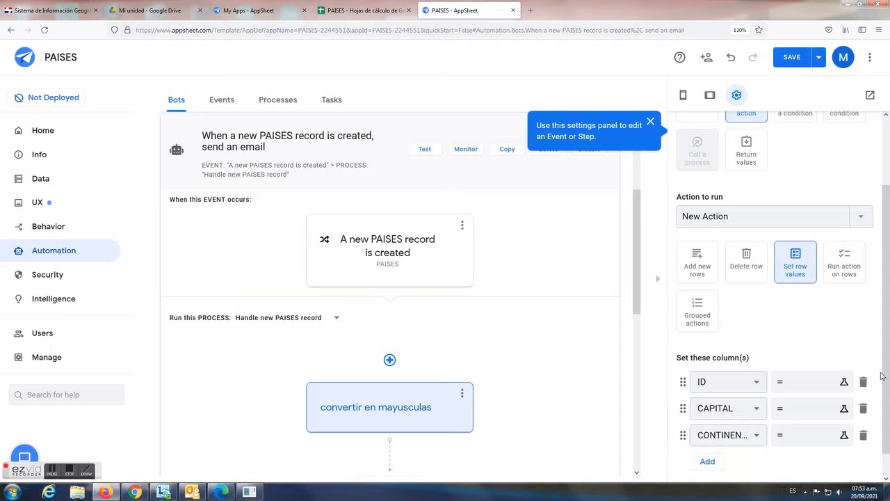
- Add the OBS column to the columns being set and remove the CONTINENTE entry
drag(880, 379, 880, 424)
click(707, 436)
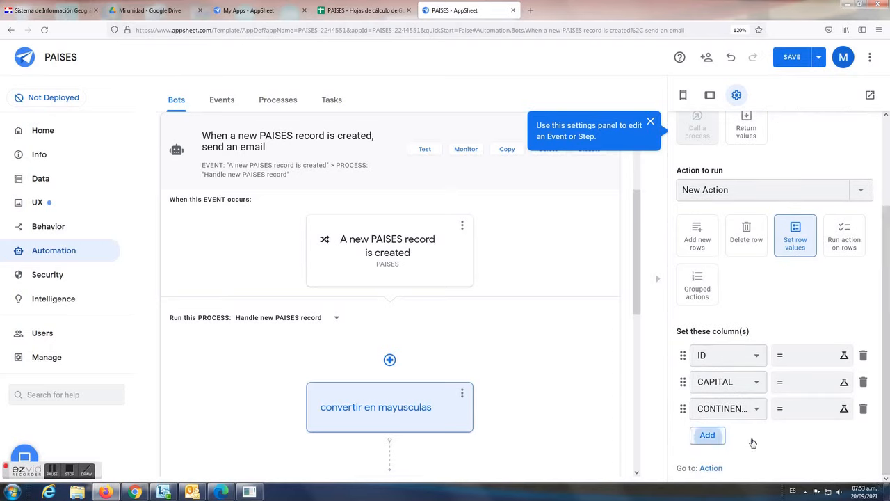
click(757, 435)
click(728, 445)
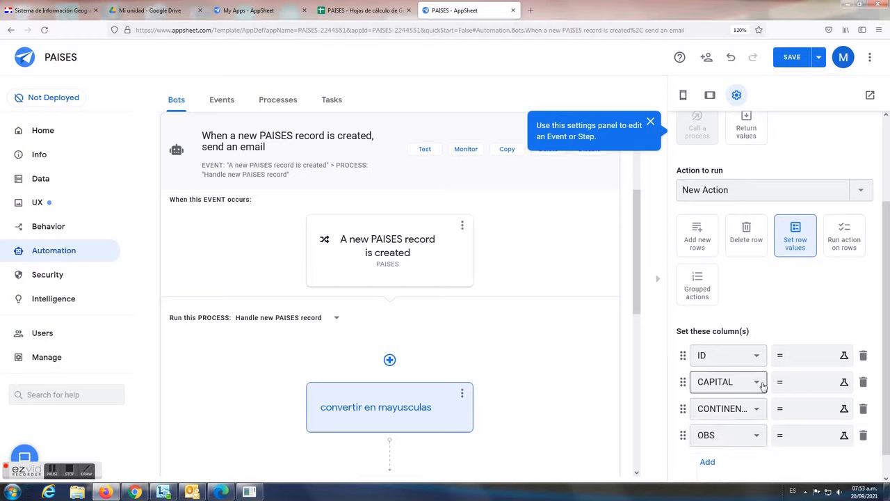
click(863, 408)
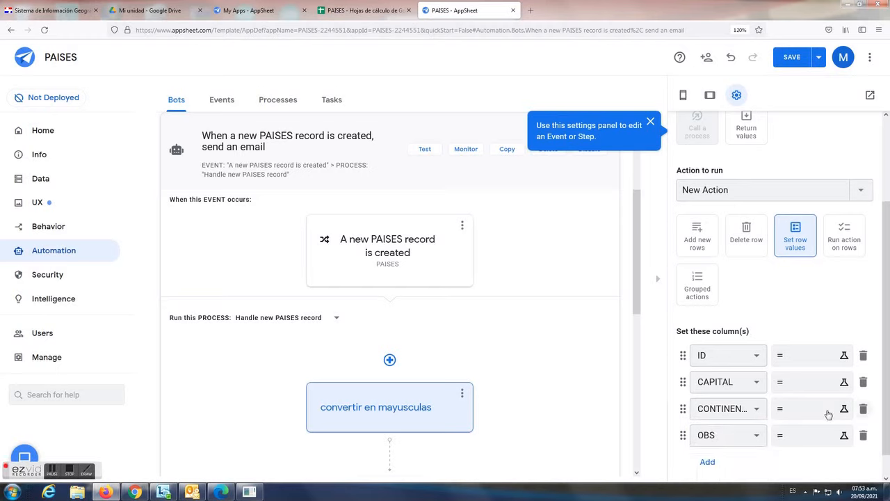
- Review the PAIS, CAPITAL and OBS values of row 7 in the PAISES spreadsheet to identify the columns needing conversion
click(363, 10)
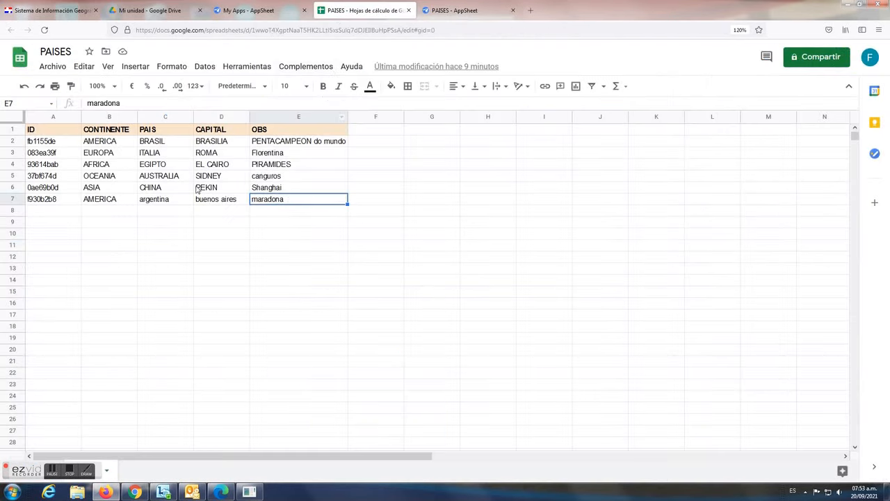
click(156, 200)
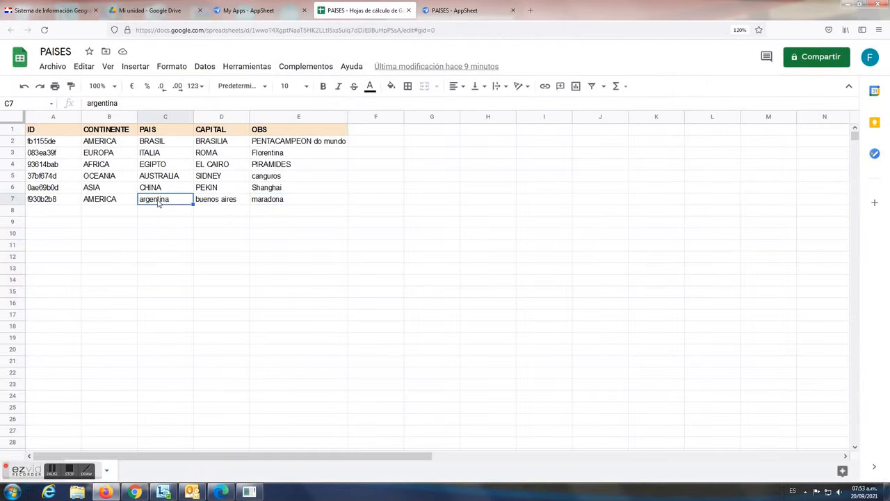
click(273, 203)
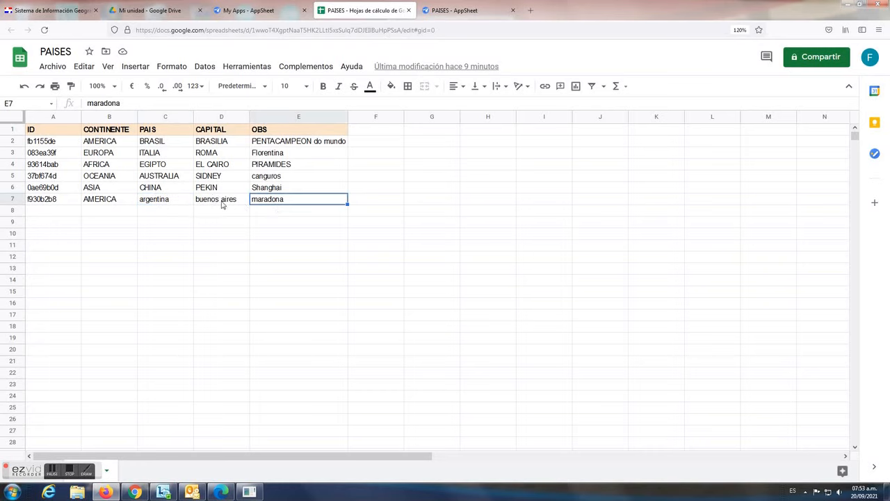
click(198, 203)
click(265, 201)
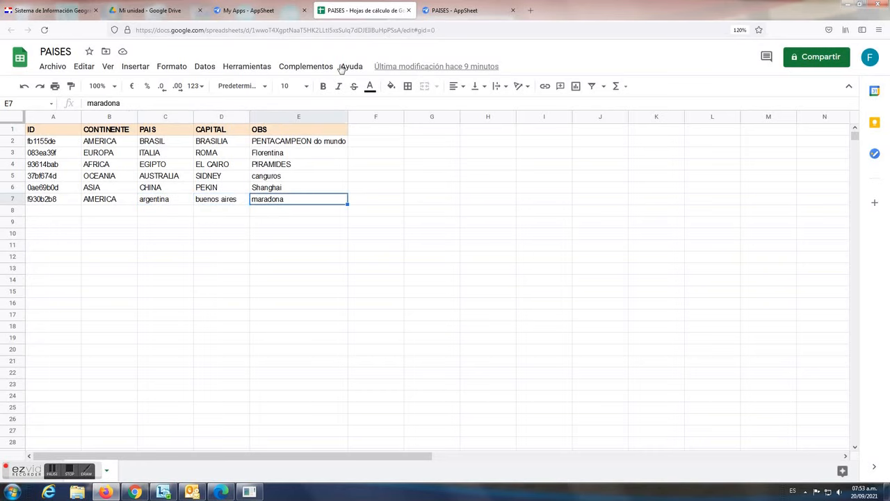
- Back in the AppSheet editor, add the PAIS column above CAPITAL in the columns being set and remove the ID entry
click(459, 10)
click(708, 435)
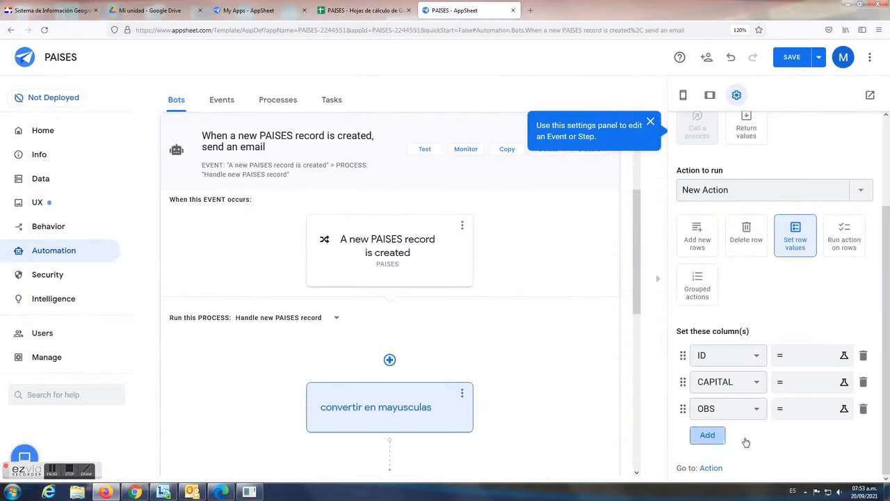
click(758, 436)
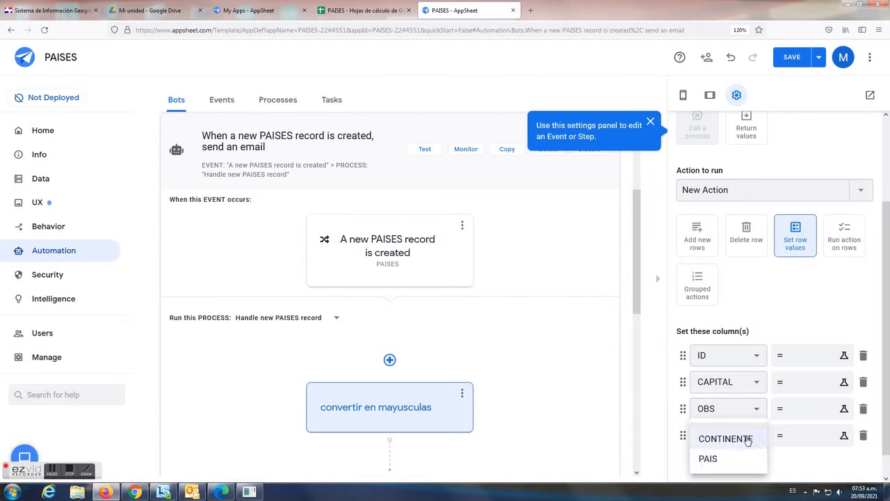
click(708, 459)
drag(682, 435, 681, 387)
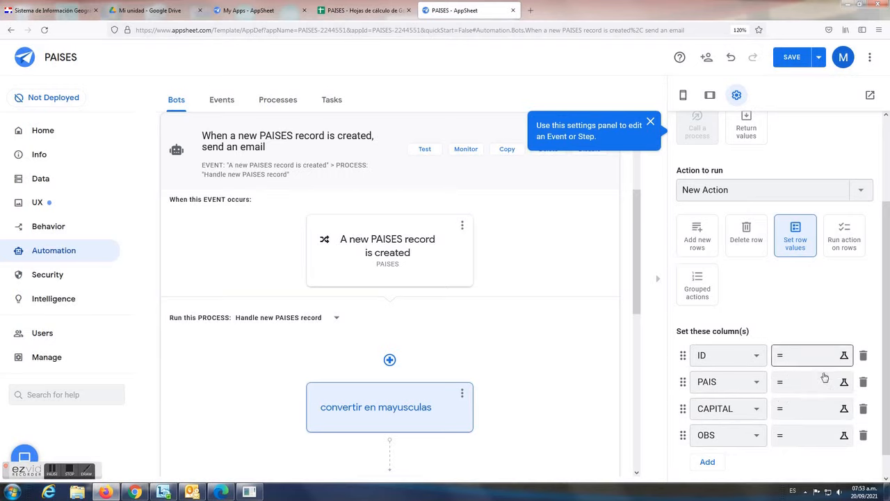
click(862, 356)
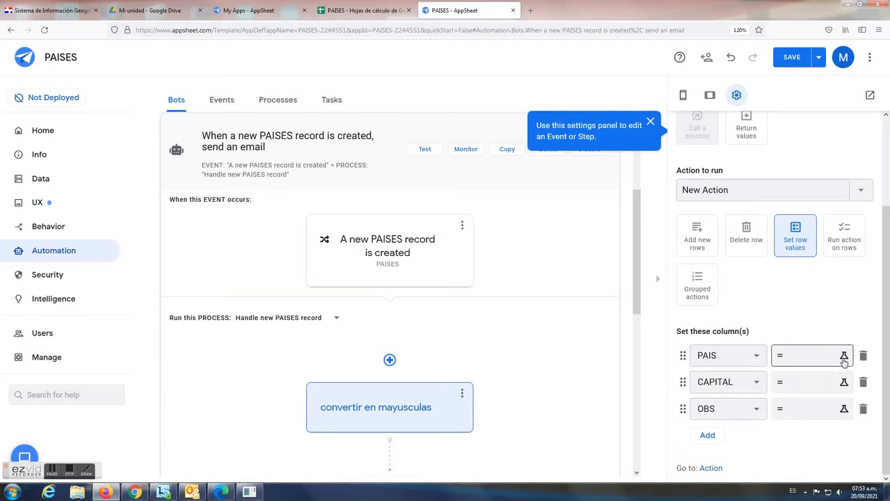
- Set the new value for the PAIS column to the expression UPPER([PAIS]) and save it
click(804, 358)
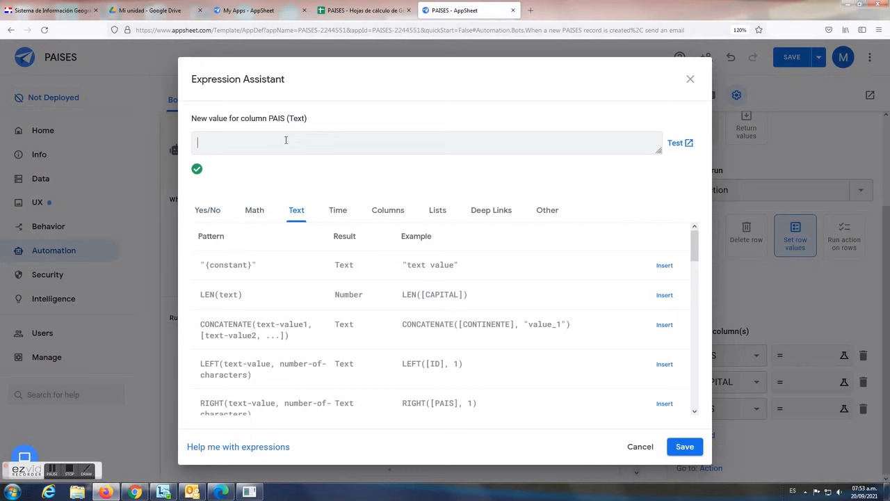
text(up)
key(BackSpace)
key(BackSpace)
key(BackSpace)
text(PPER([THIS)
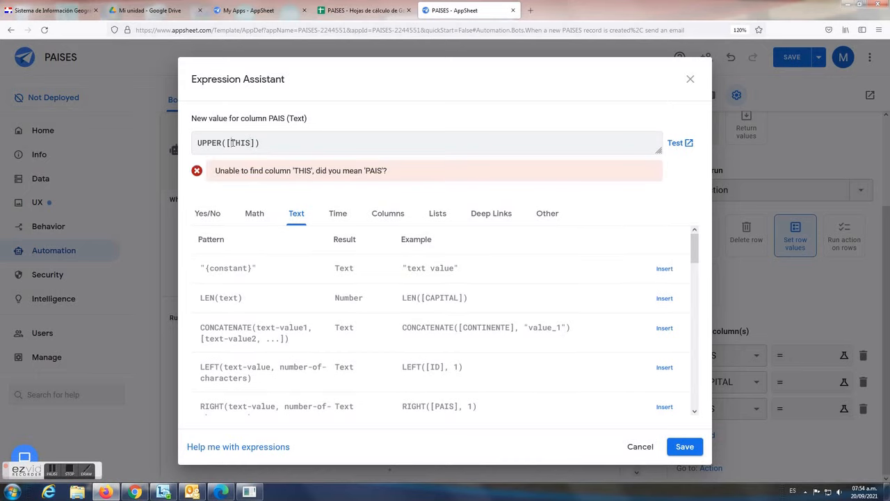
text(_)
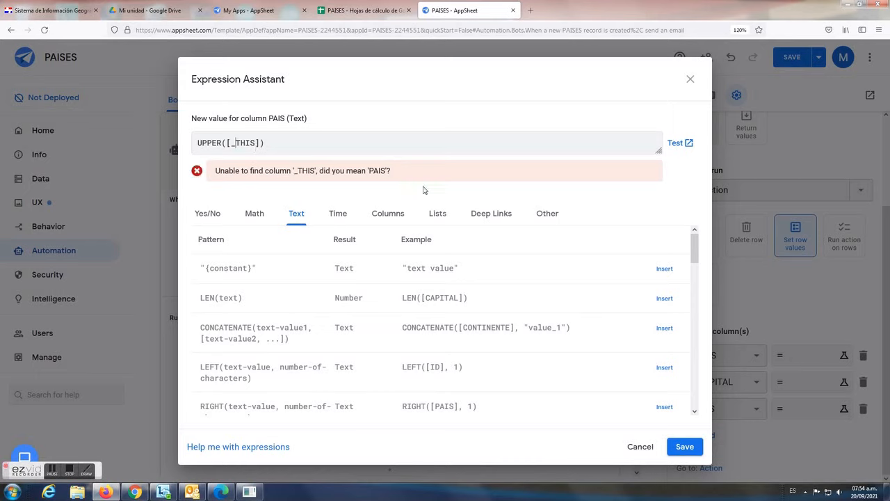
drag(232, 142, 247, 144)
text(PAI)
click(685, 451)
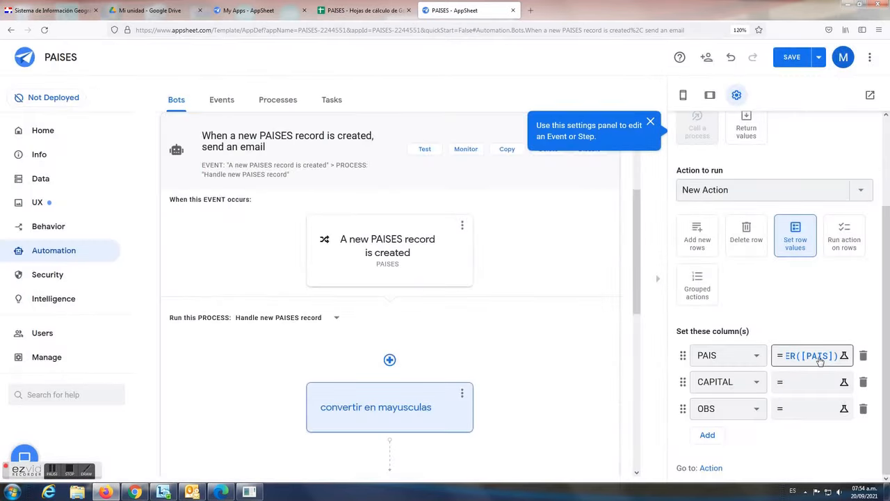
- Set the new value for the CAPITAL column to UPPER([CAPITAL]), copy the expression and save it
click(845, 382)
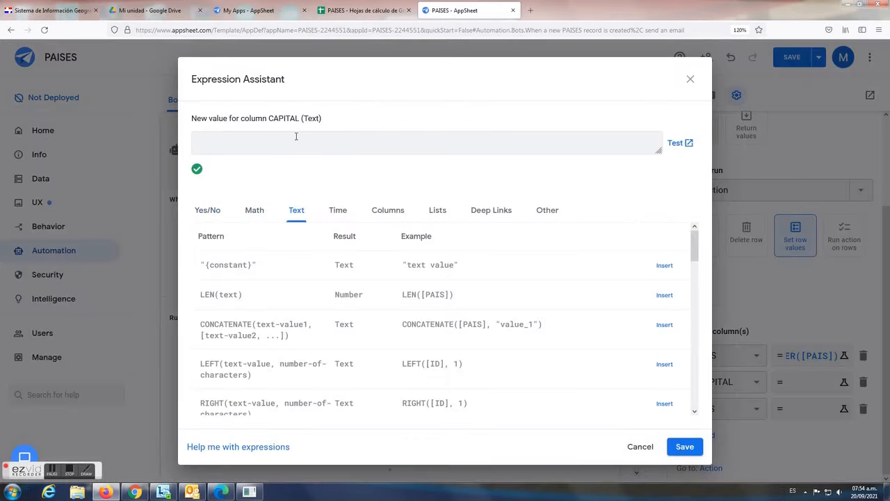
text(CAPITAL)
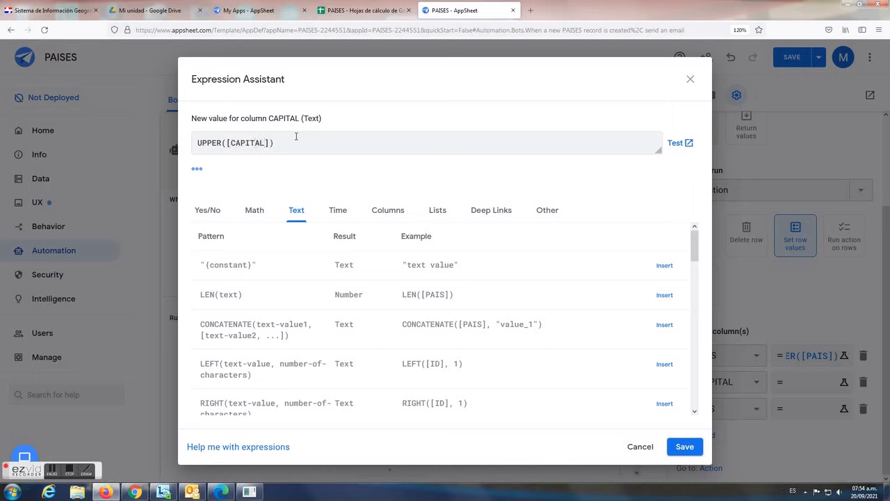
key(ctrl+a)
key(ctrl+c)
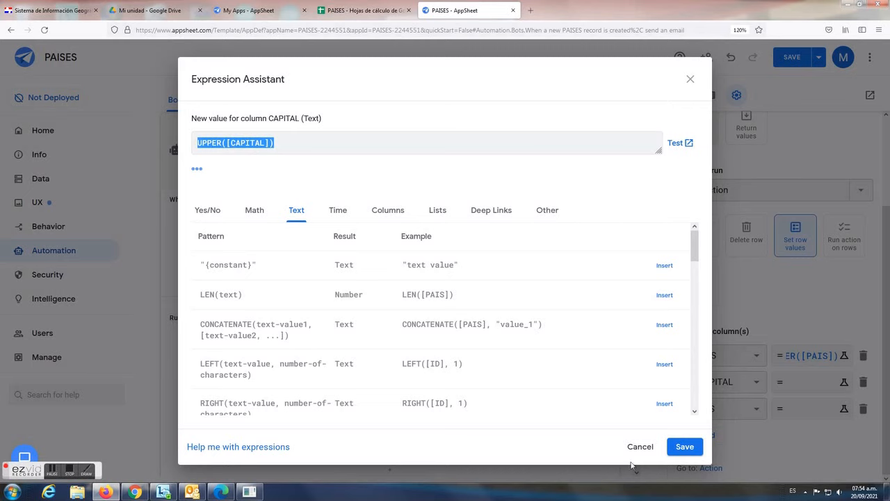
click(684, 446)
- Set the new value for the OBS column to UPPER([OBS]) by adapting the copied CAPITAL expression, and save it
click(792, 408)
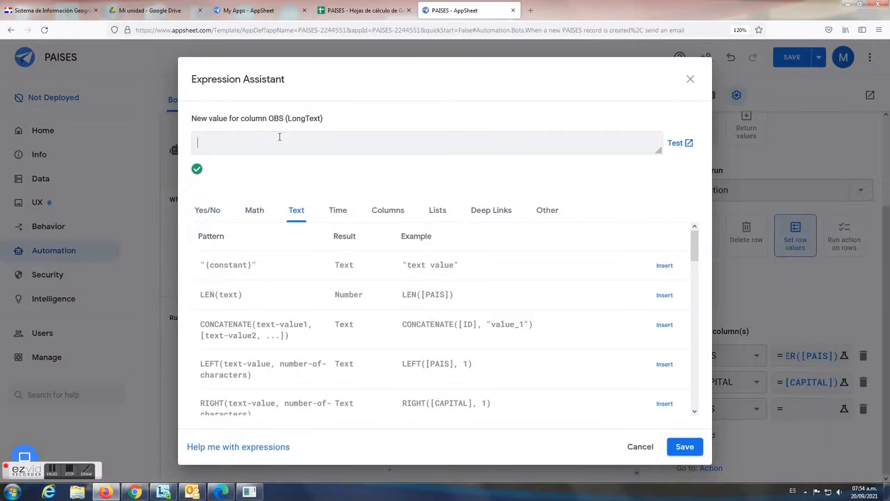
key(ctrl+v)
drag(232, 142, 266, 143)
text(O)
click(682, 449)
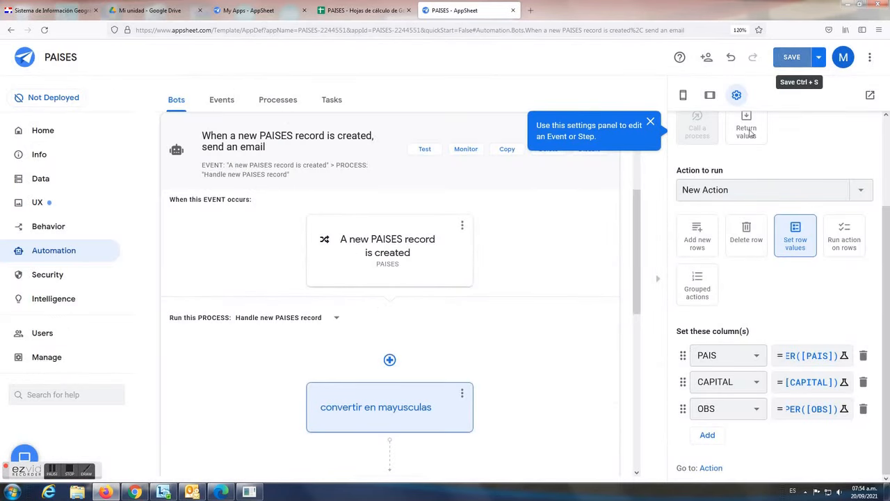
- Save the app changes and dismiss the hint about the settings panel
click(795, 59)
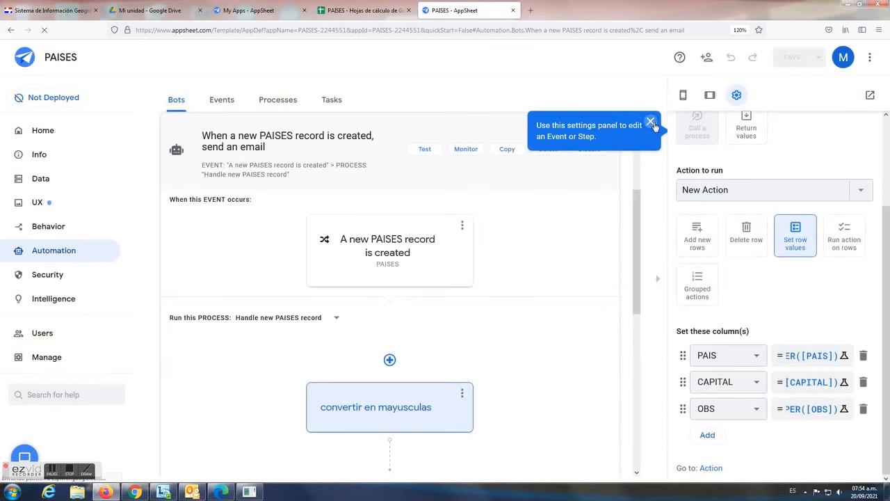
click(652, 123)
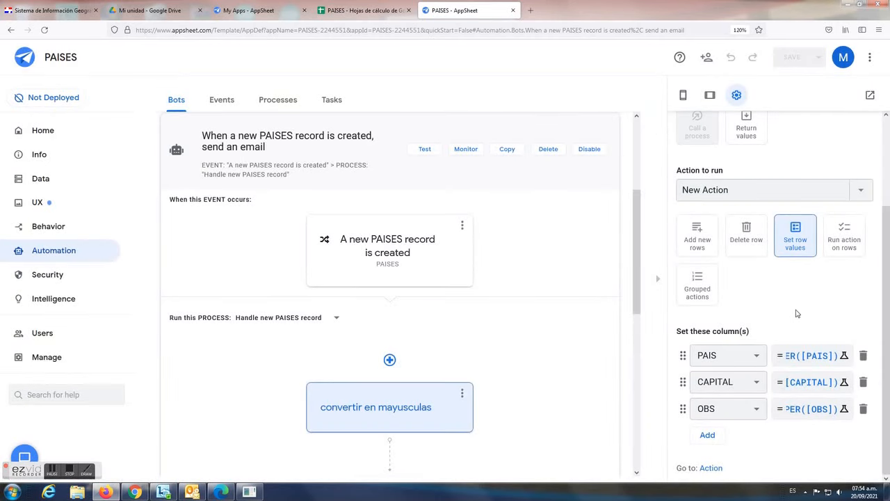
scroll(779, 288, up, 3)
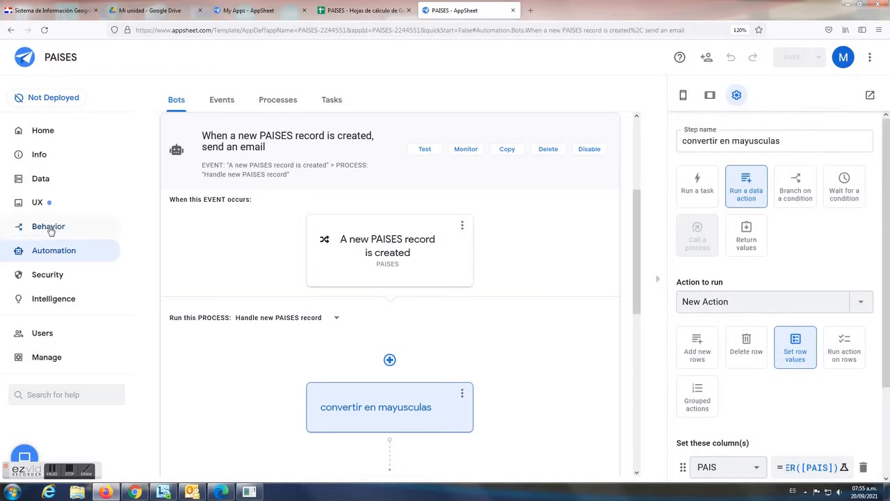
- In the app preview, edit the argentina record so its OBS reads "diego maradona" and save it
click(36, 178)
click(879, 281)
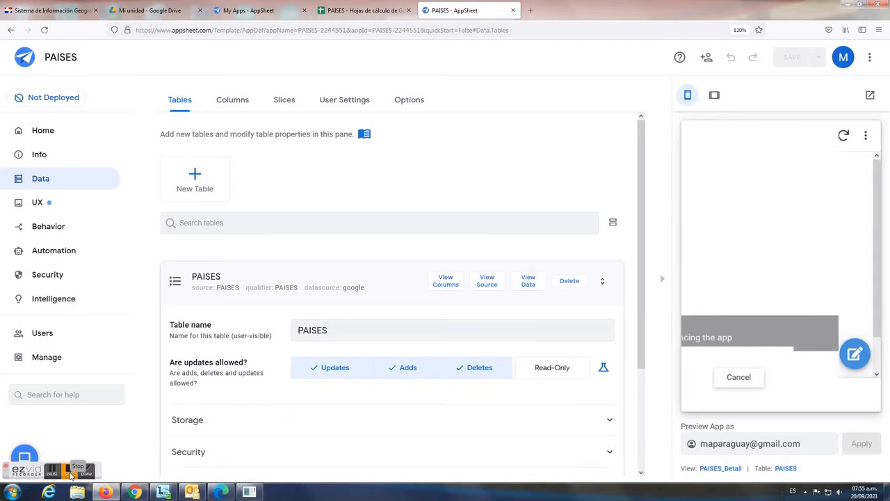
click(781, 398)
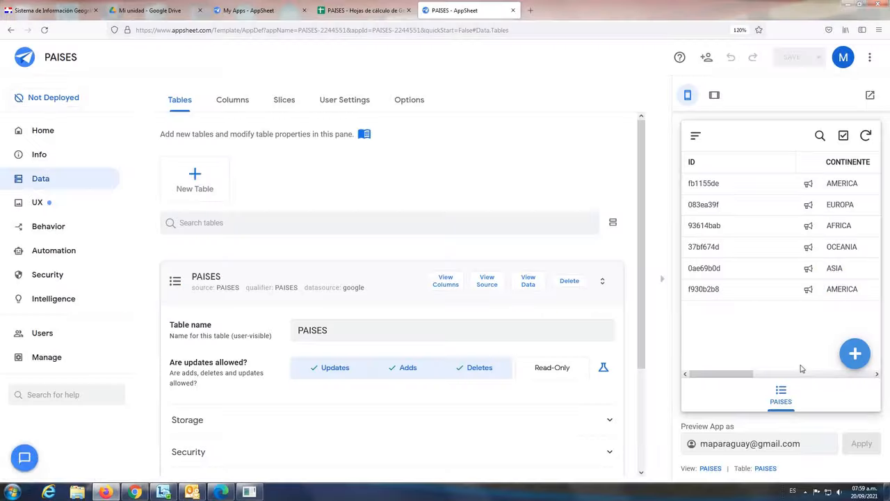
click(778, 291)
click(854, 355)
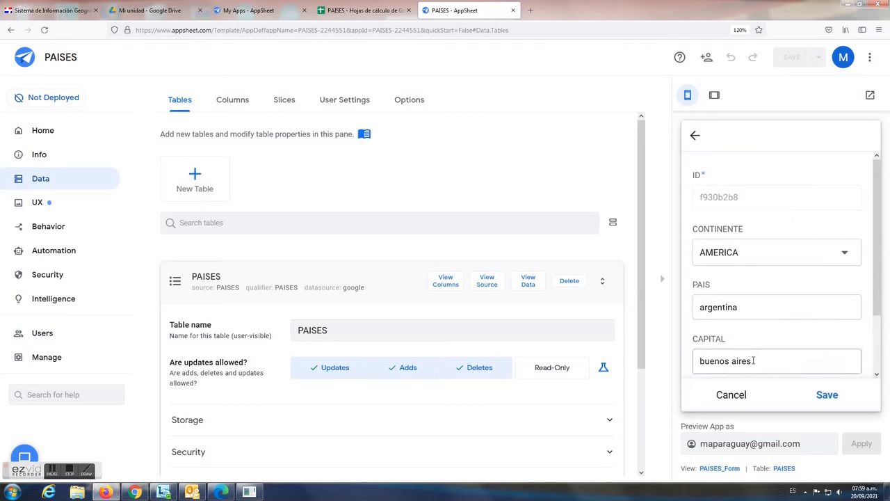
scroll(761, 355, down, 1)
click(718, 347)
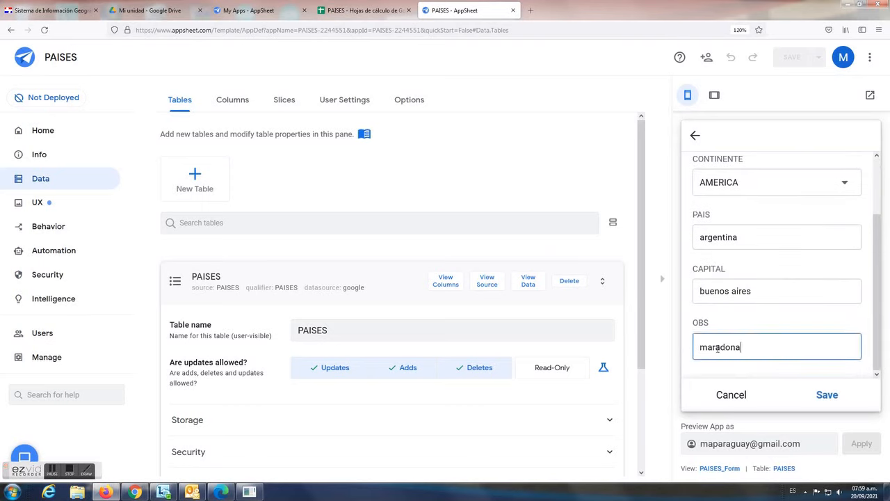
text(diego)
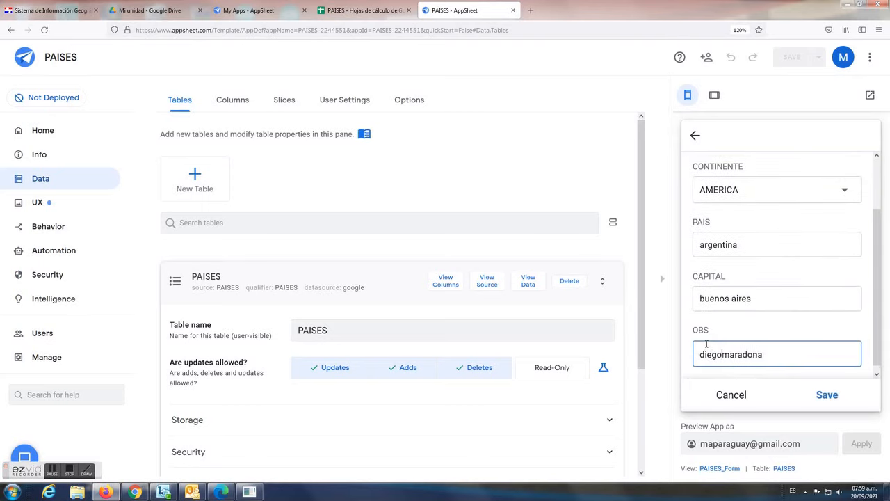
click(827, 394)
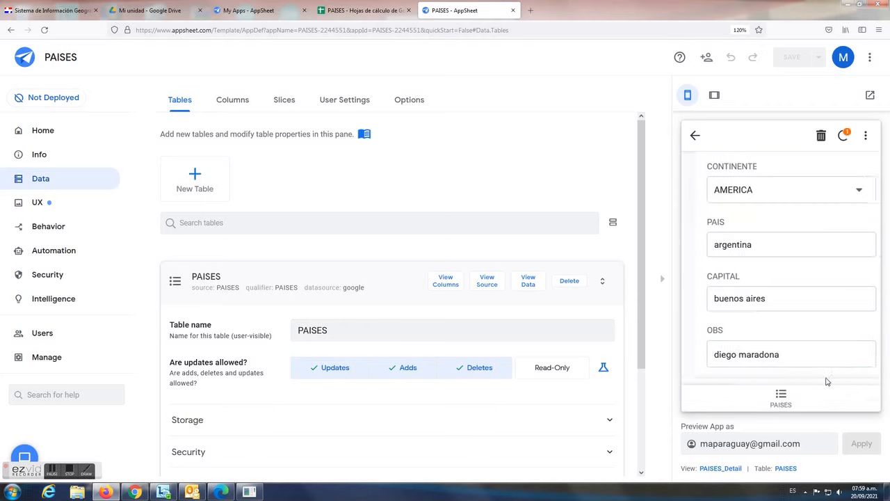
- Check the values of the edited argentina record in row 7 of the PAISES spreadsheet
click(359, 12)
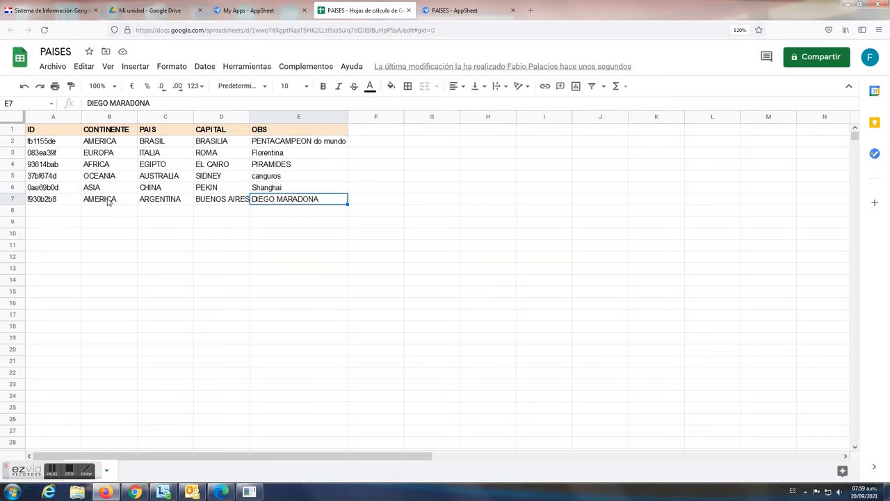
click(55, 201)
click(104, 201)
click(170, 201)
click(233, 203)
click(298, 203)
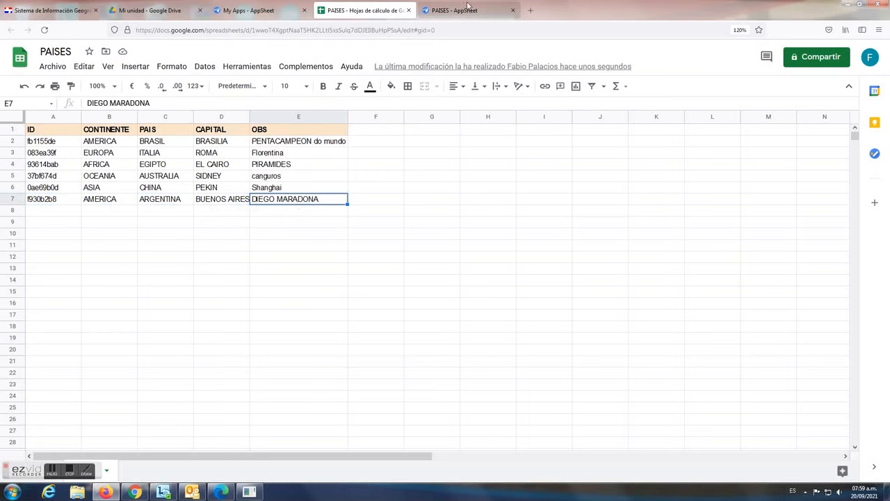
- Switch back to AppSheet and start a new PAISES record in the preview with CONTINENTE set to EUROPA
click(459, 11)
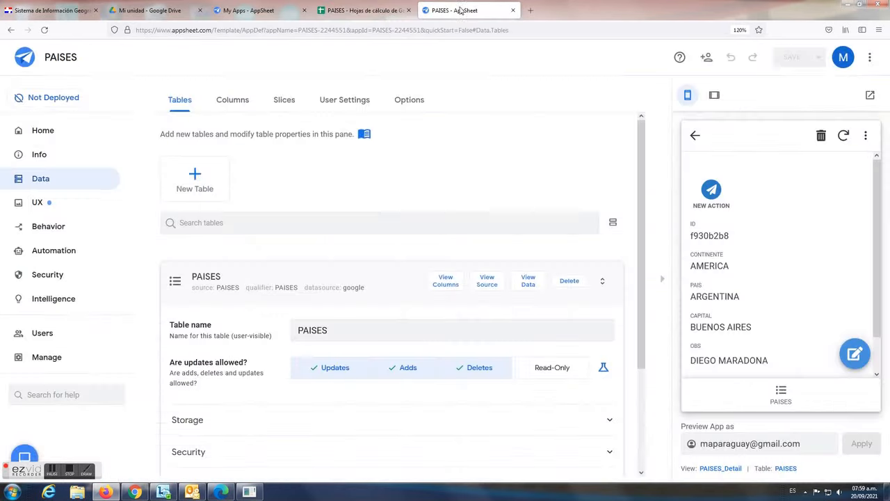
click(808, 393)
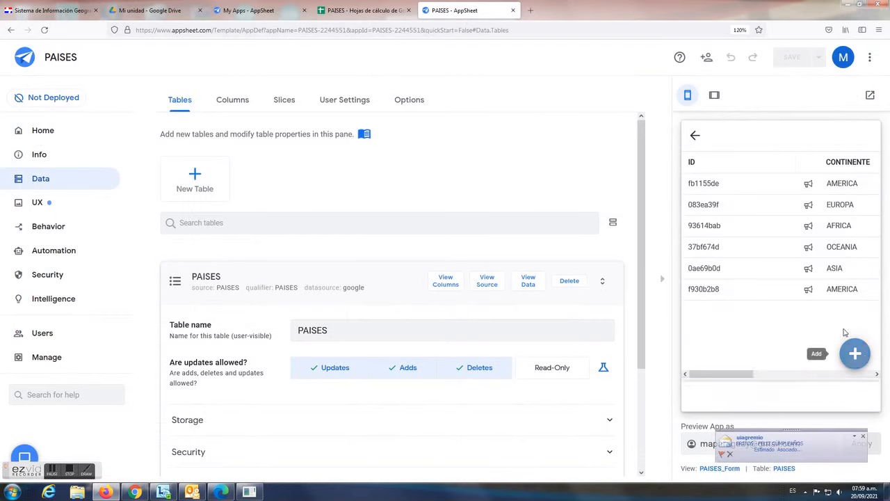
click(855, 353)
click(841, 257)
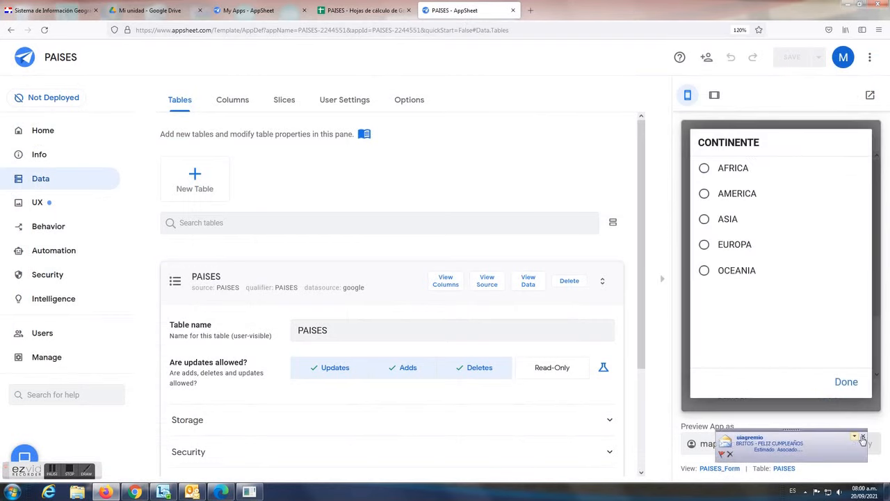
click(863, 438)
click(704, 246)
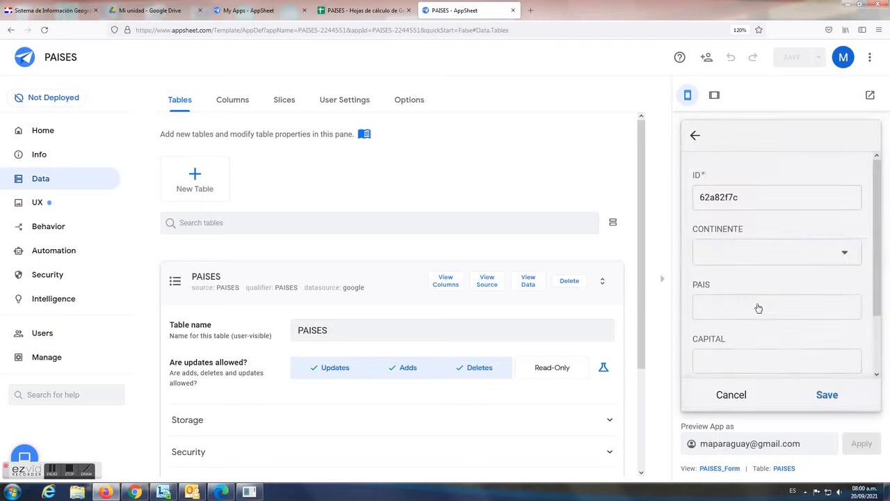
- Enter "alemania" as PAIS, "Berlin" as CAPITAL and "Bayern Munich" as OBS, and save the record
click(743, 304)
text(alemania)
click(757, 367)
text(Berln)
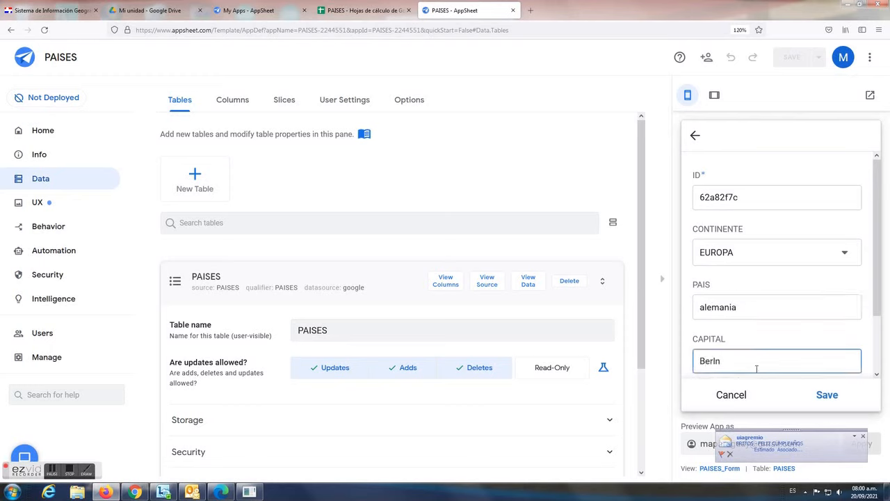
text(¿in)
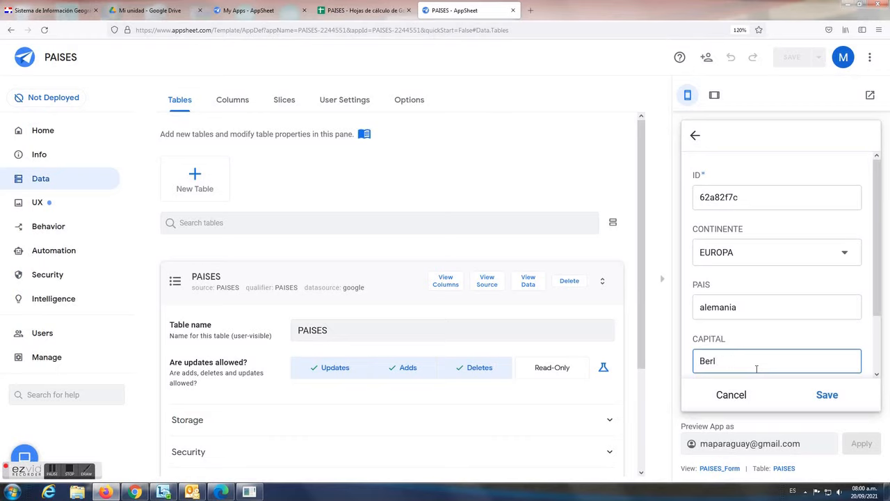
scroll(816, 335, down, 1)
click(733, 343)
text(Ba)
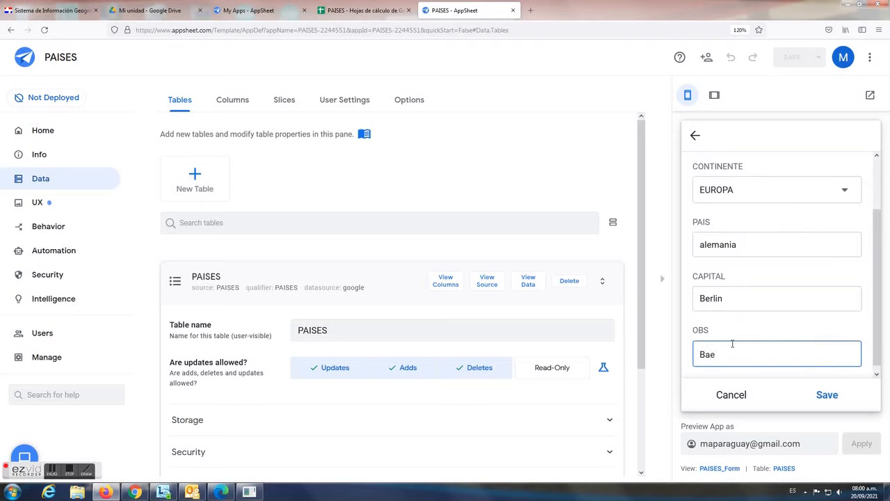
text(yern Munich)
click(827, 397)
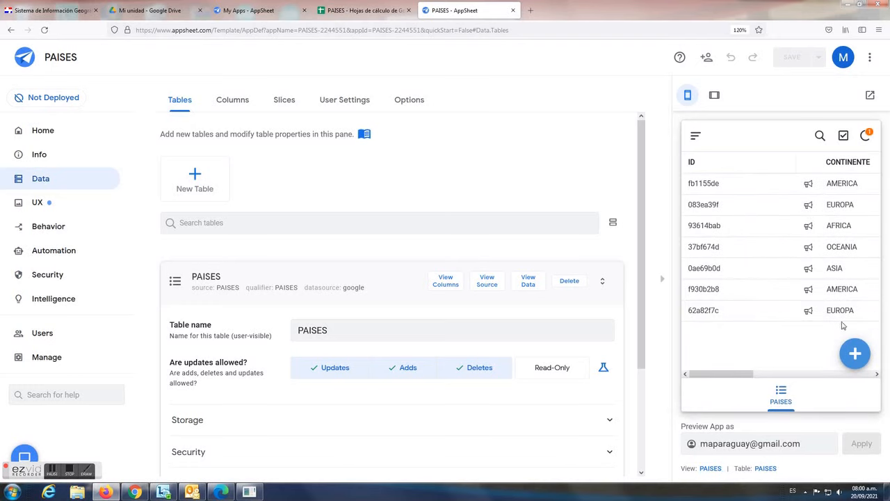
- Open the new alemania record, sync the app and check the record's row in the PAISES spreadsheet
click(841, 311)
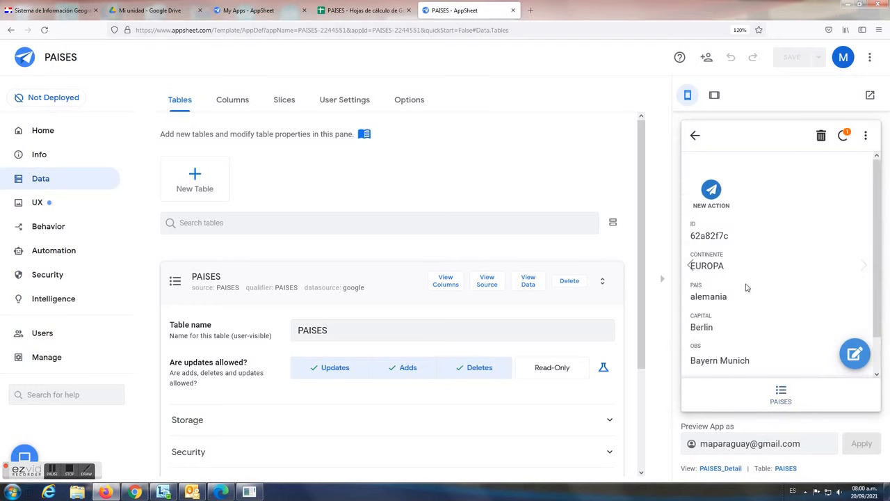
click(844, 135)
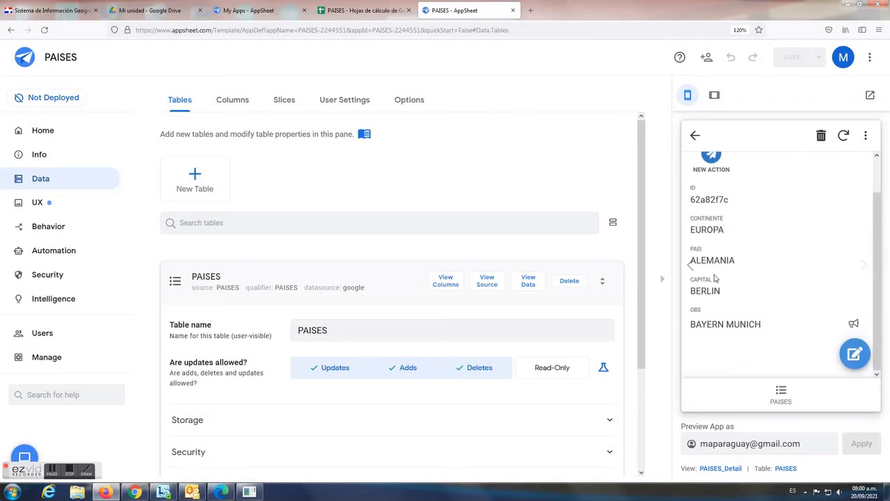
click(339, 13)
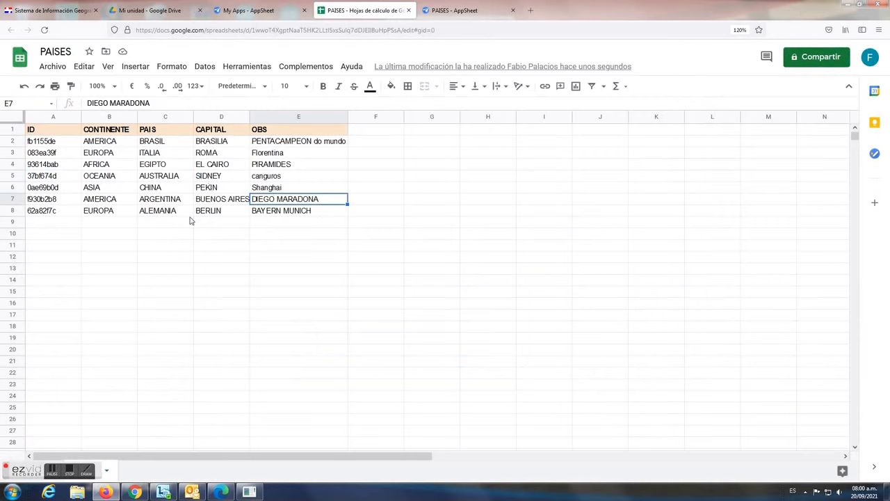
click(307, 211)
- Return to AppSheet and start another PAISES record in the preview, choosing EUROPA as its CONTINENTE
click(455, 11)
click(788, 398)
click(855, 353)
click(811, 256)
click(704, 245)
- Enter "franciA" as PAIS, "paris" as CAPITAL and "Zidane" as OBS, save the record and open its details
click(717, 306)
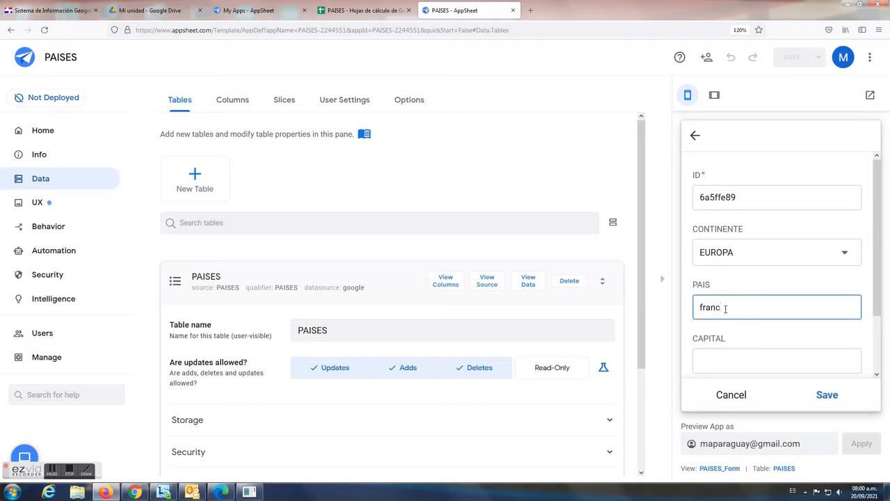
text(franciA)
click(758, 367)
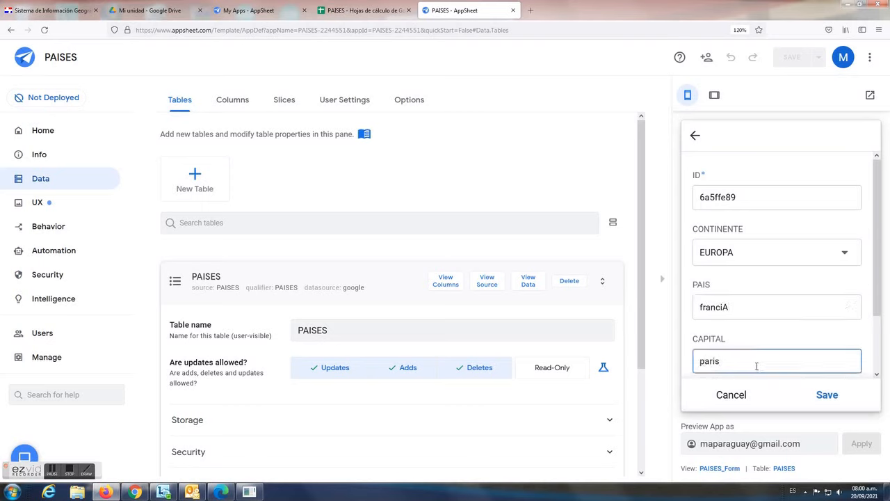
scroll(758, 367, down, 1)
click(755, 352)
text(Z)
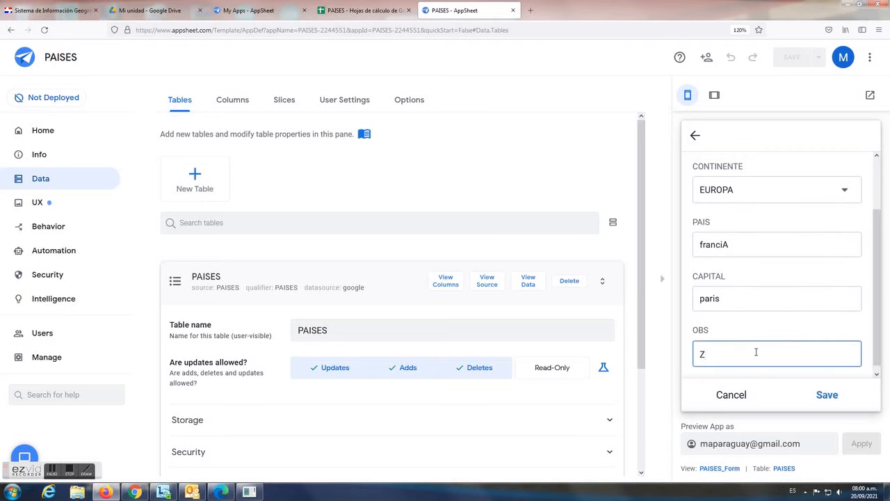
click(827, 395)
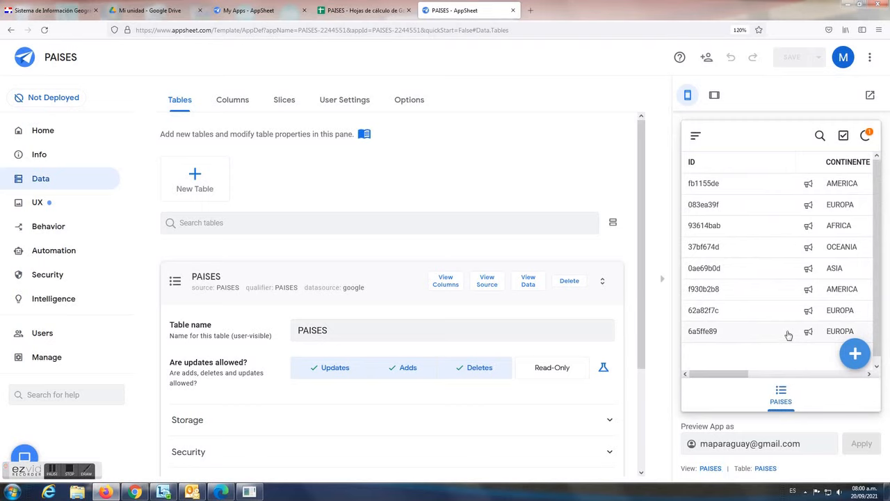
click(786, 332)
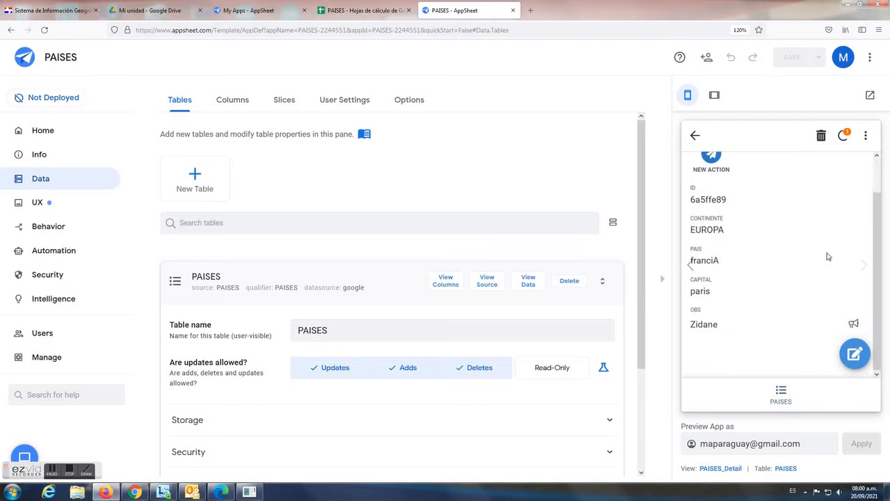